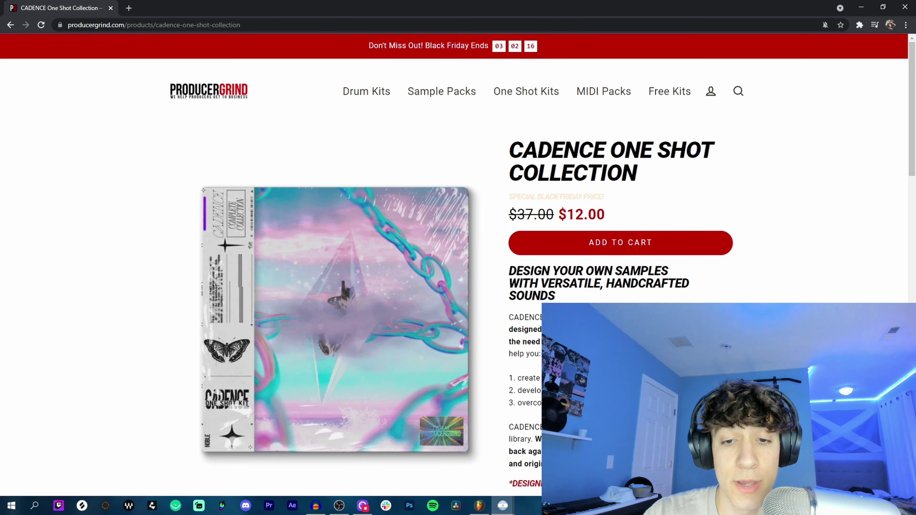
Step: Scroll the CADENCE One Shot Collection page down to its kit contents and $12.00 price
scroll(644, 301, down, 15)
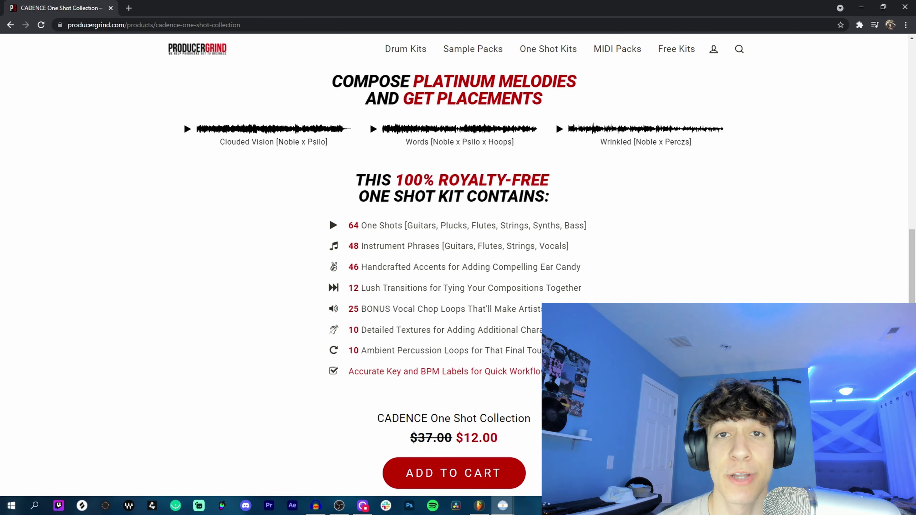
Step: Go to FL Studio and play the 'textured emotion w LC' arrangement from the start
scroll(188, 149, up, 1)
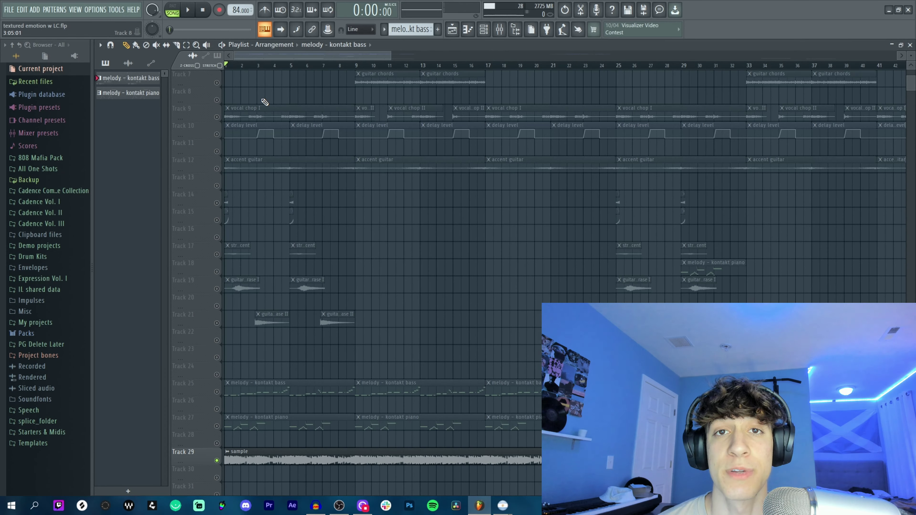
key(space)
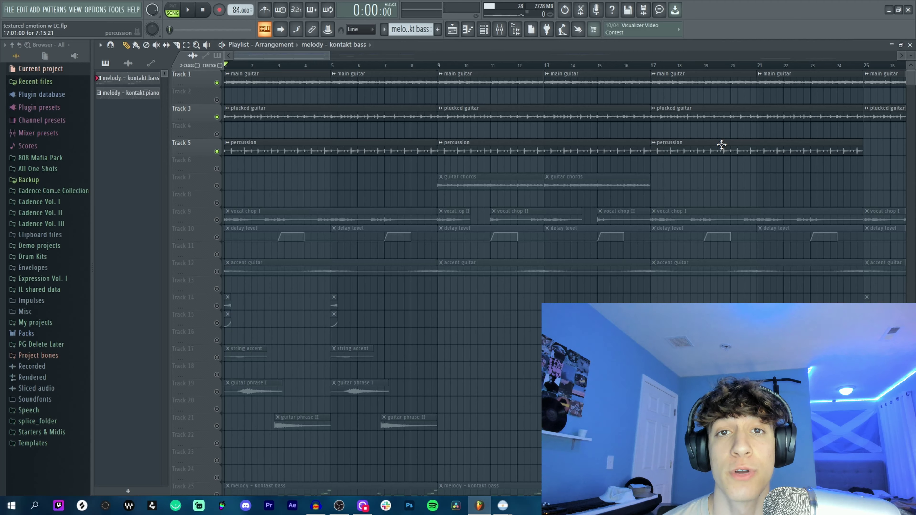
Step: Play soloed tracks 1, 3 and 5: main guitar, plucked guitar and percussion
key(space)
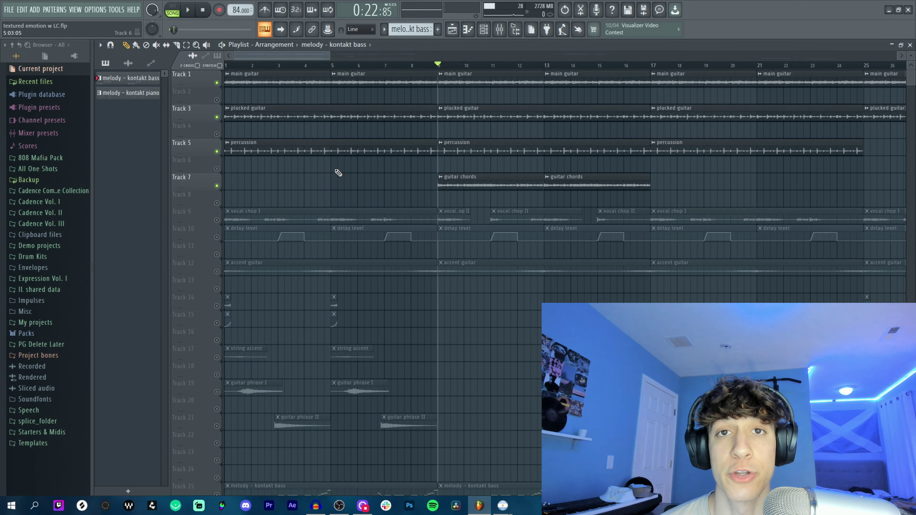
Step: Play the layers with track 7's guitar chords added, then stop playback
key(space)
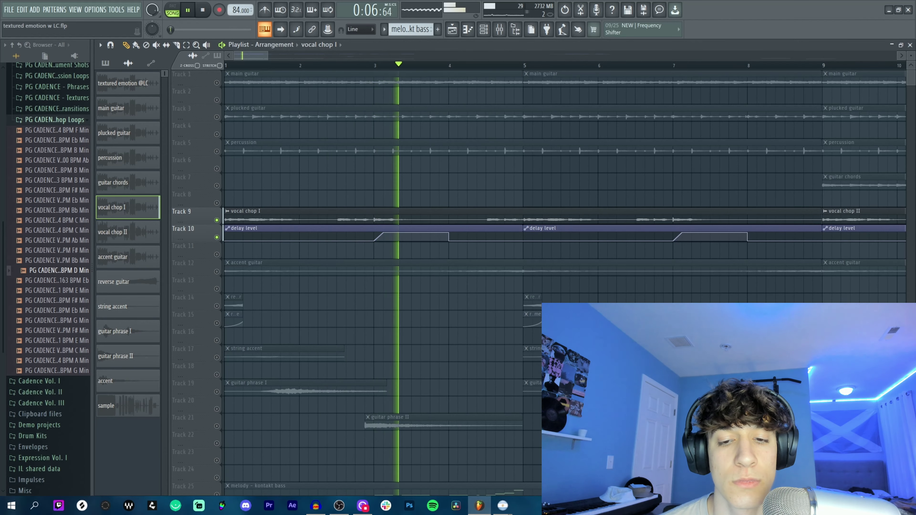
key(space)
click(375, 65)
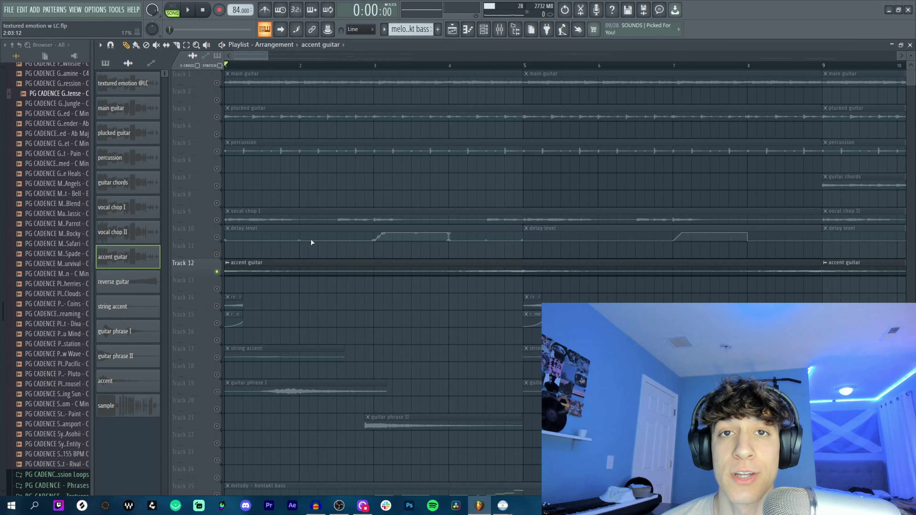
Step: Show track 12's TAL-Reverb-2 mixer insert and play the soloed accent guitar
key(F9)
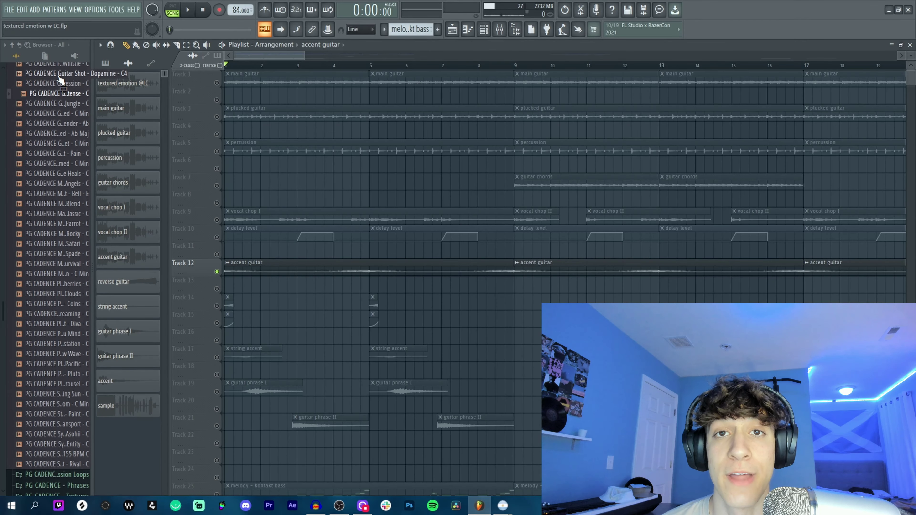
key(space)
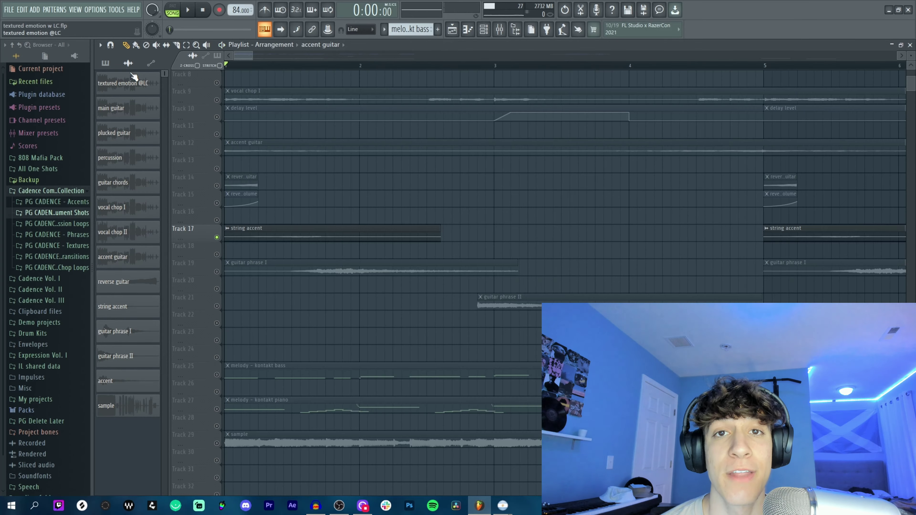
Step: Play the soloed string accent track, then the full layered arrangement
key(space)
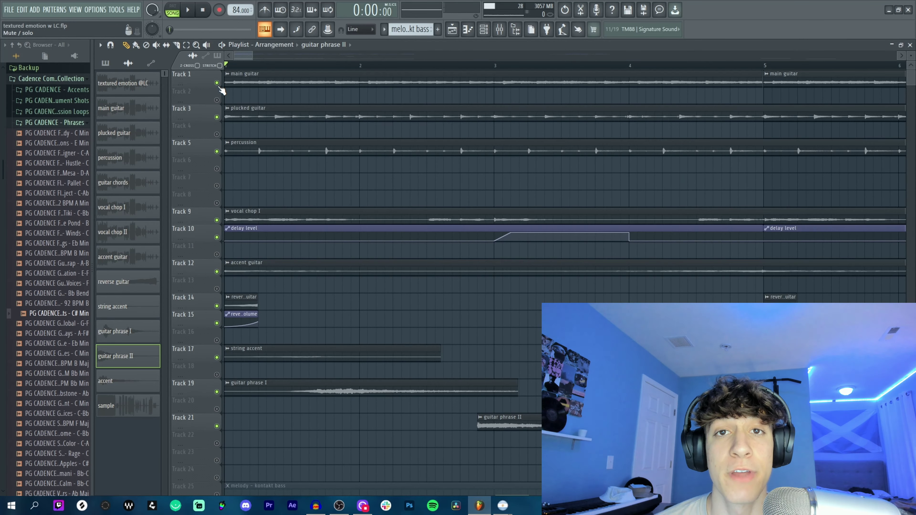
key(space)
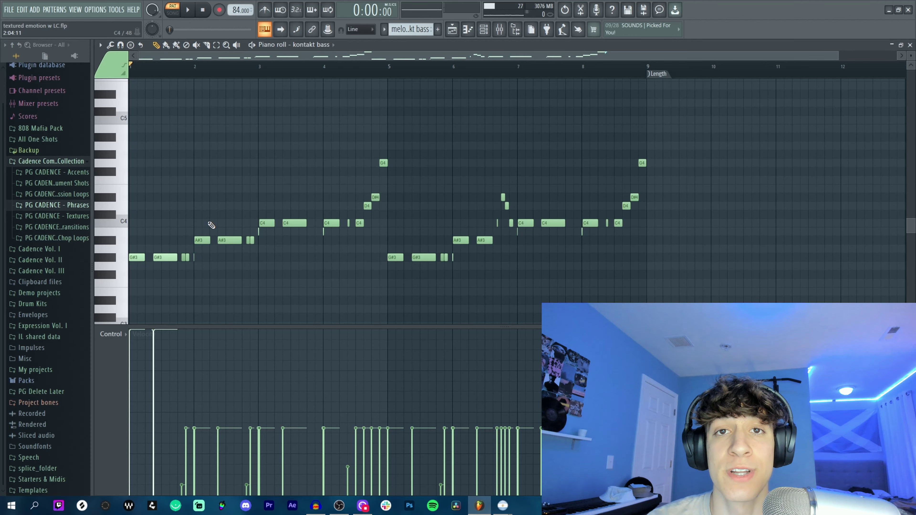
Step: Play the kontakt bass melody, undo the velocity edit on its first notes, and replay it
key(space)
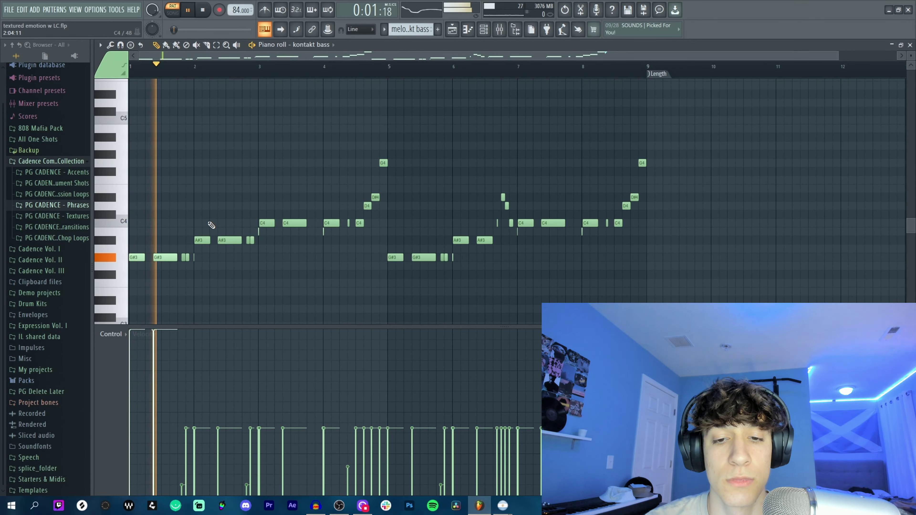
key(space)
key(ctrl+z)
key(space)
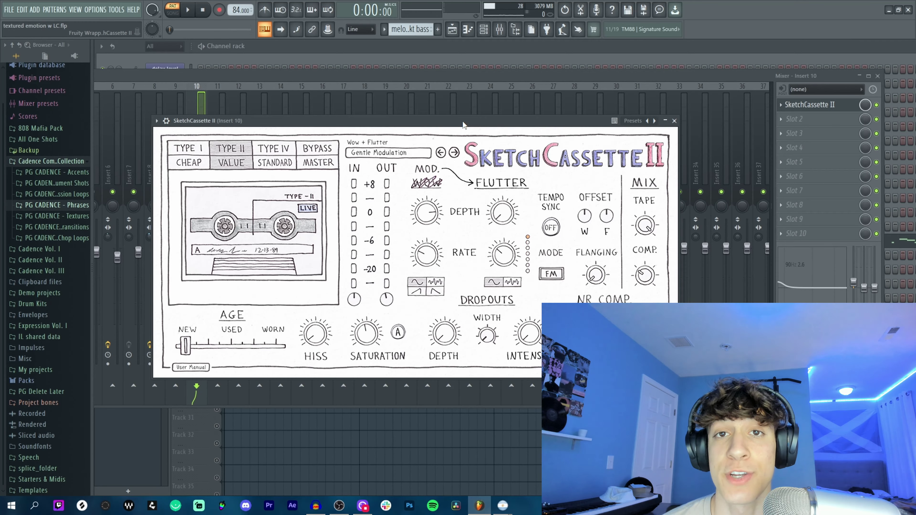
Step: Close the SketchCassette II window and stop the kontakt bass playback
click(854, 281)
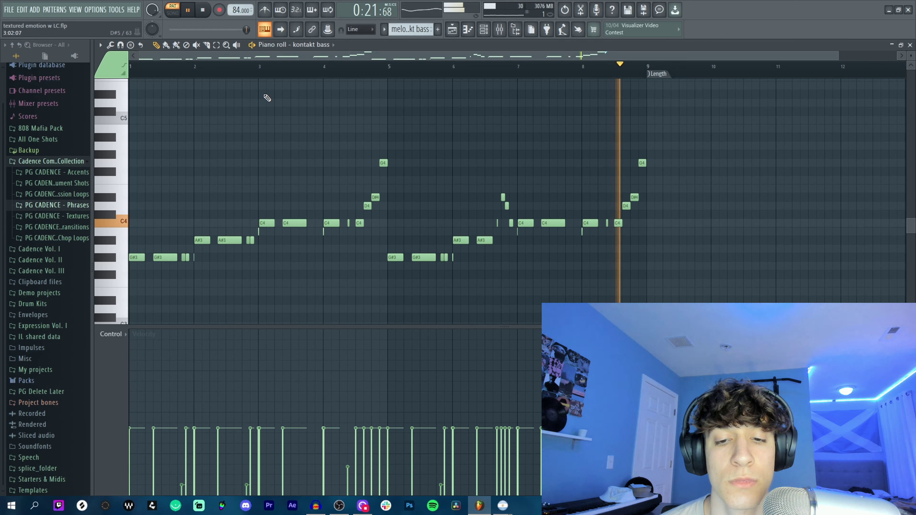
key(space)
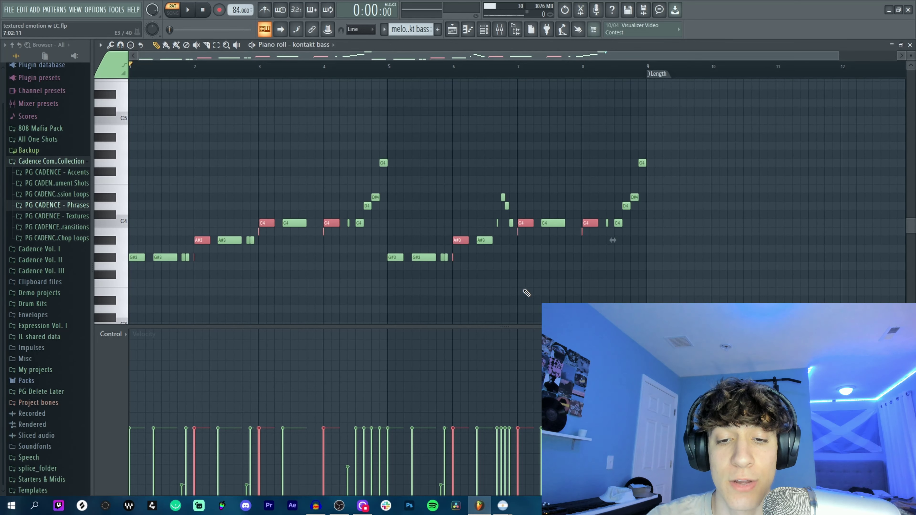
Step: Select the last-beat notes of bars 4 and 8 and play the arrangement in the Playlist
key(ctrl+z)
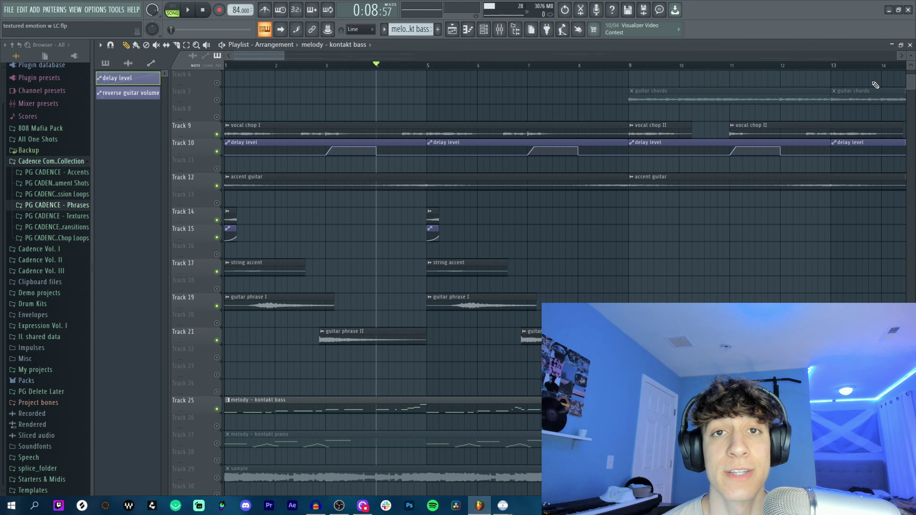
key(space)
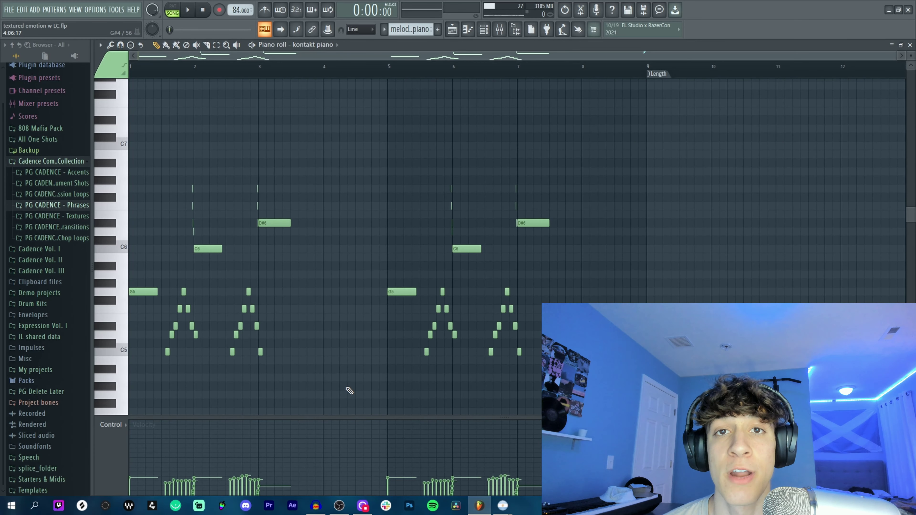
Step: Play the kontakt piano melody, then open the mixer on the master effect chain
key(space)
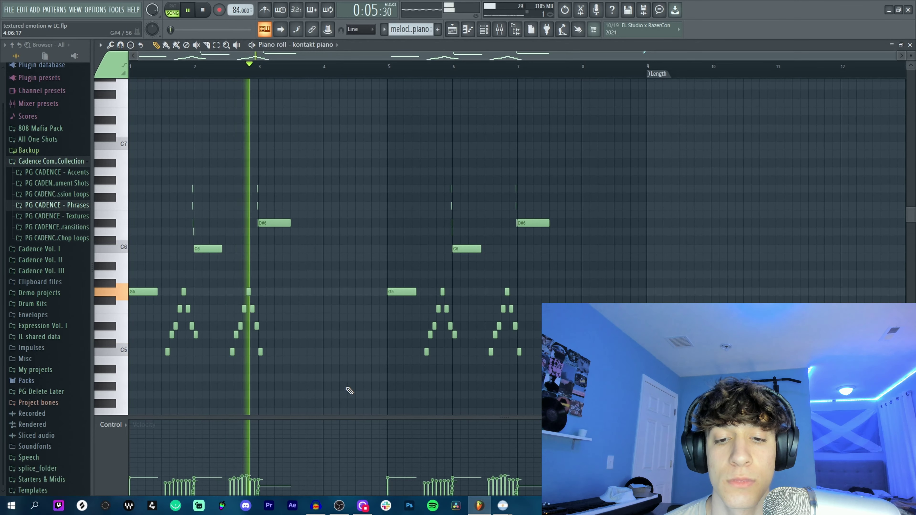
key(space)
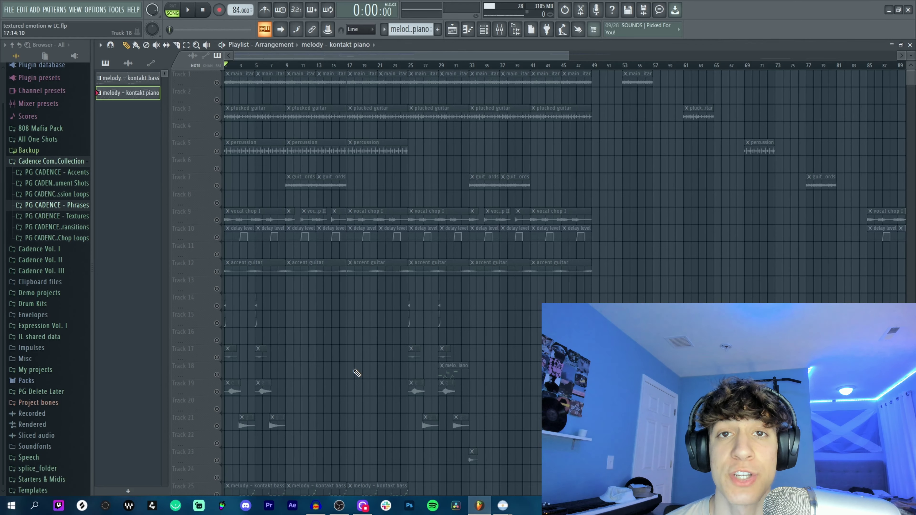
scroll(357, 373, down, 3)
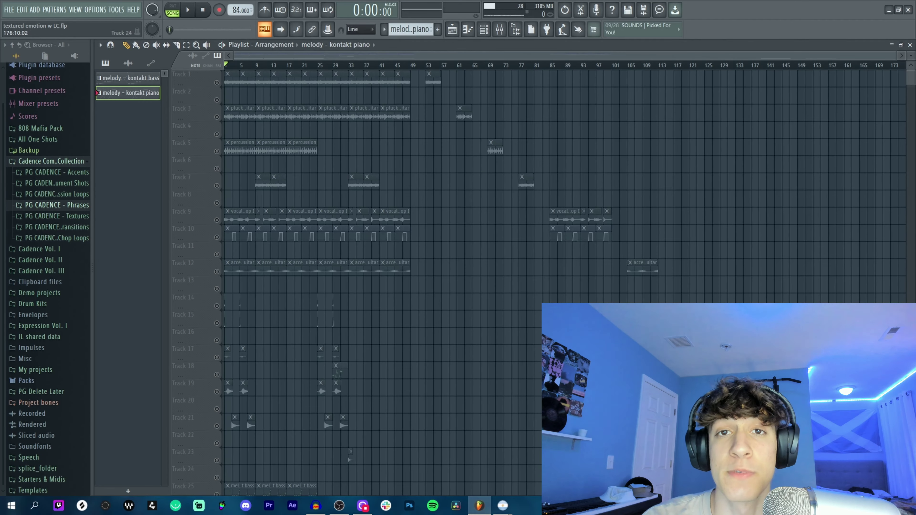
key(F9)
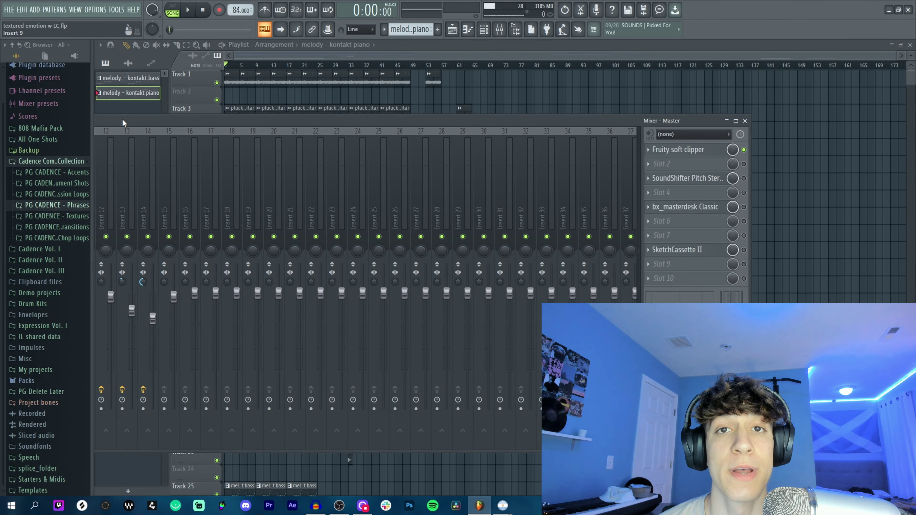
Step: Play the melody through the master chain twice, stopping playback each time
key(space)
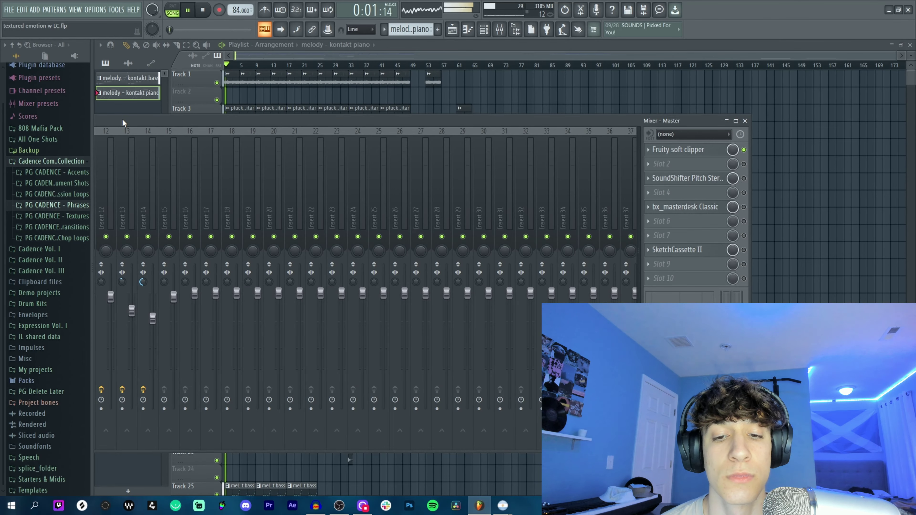
key(space)
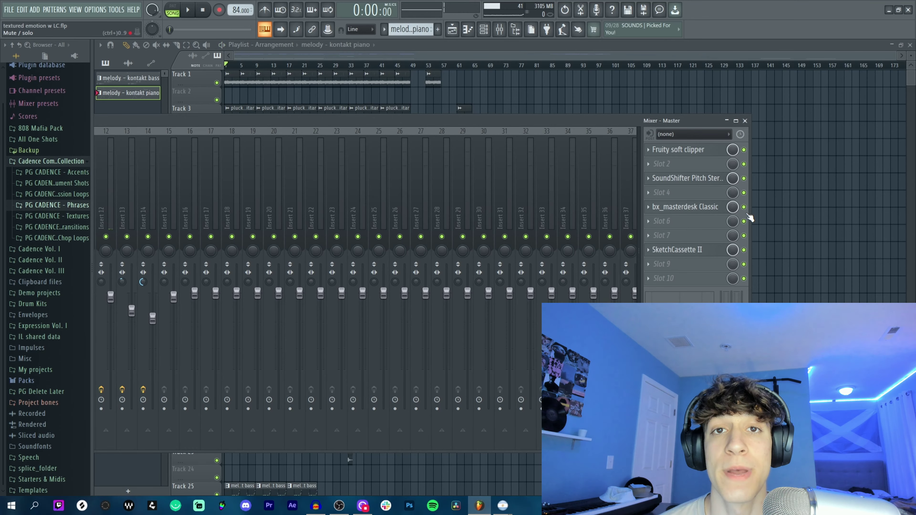
key(space)
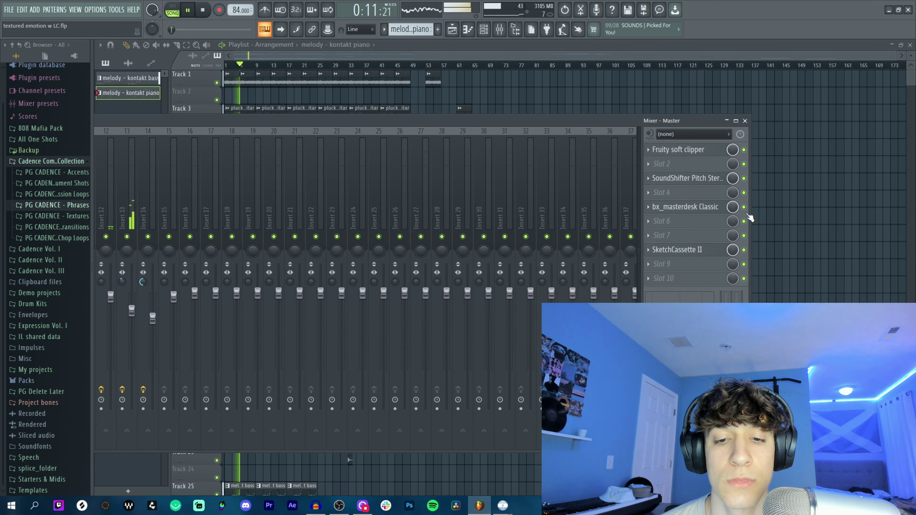
key(space)
Step: Open the master's bx_masterdesk Classic, SketchCassette II and SoundShifter Pitch Stereo plugins
click(707, 206)
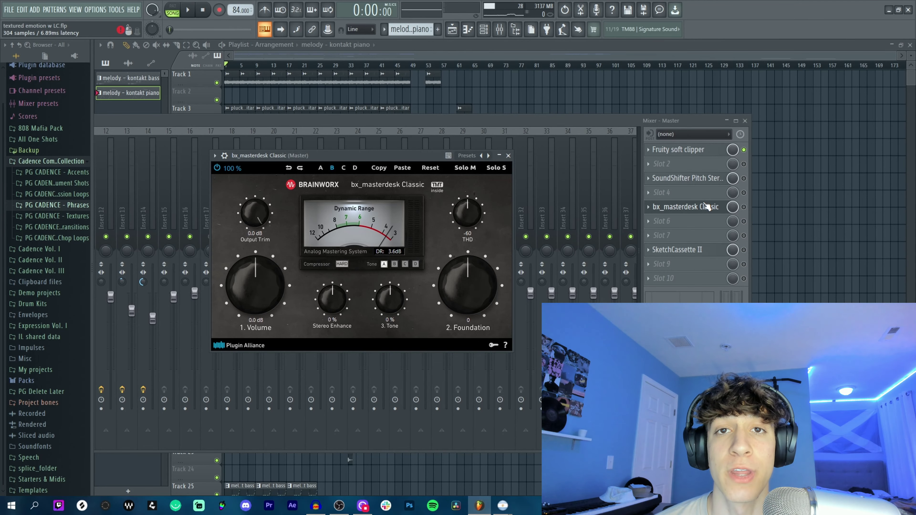
click(680, 252)
click(687, 178)
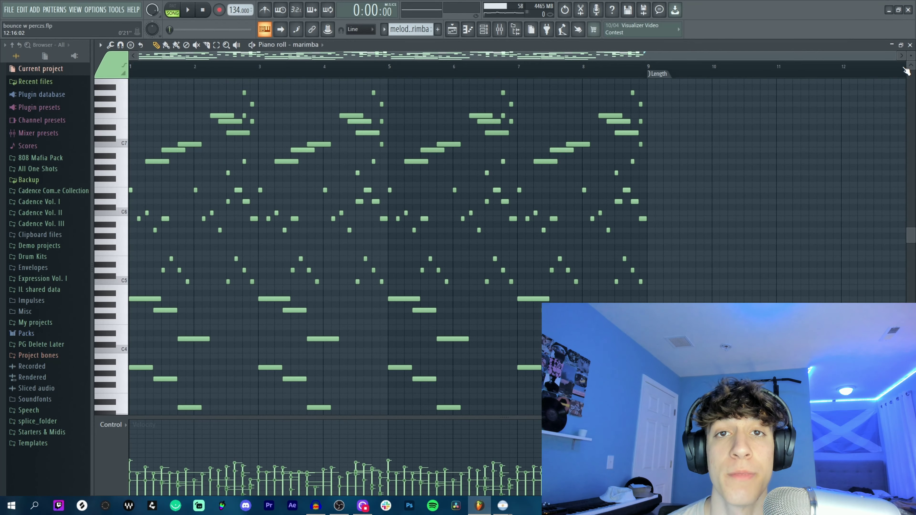
Step: Play the marimba melody pattern
key(space)
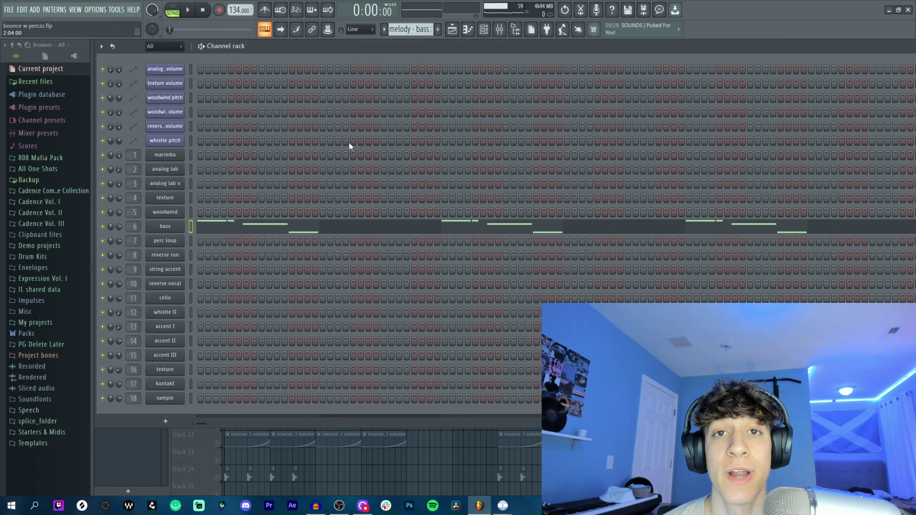
Step: Play the bounce w percs song
key(space)
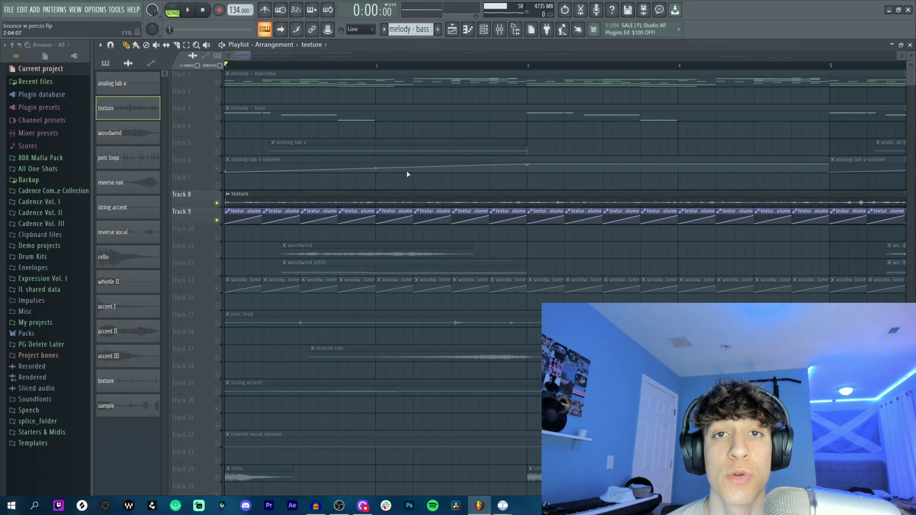
Step: Replay the arrangement several times, drag in an Accents pack sample, then play the accent clips
key(space)
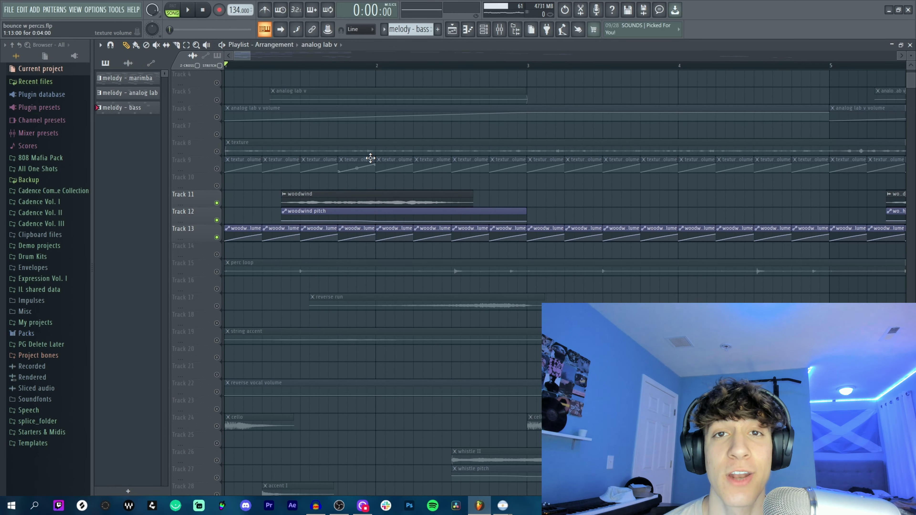
key(space)
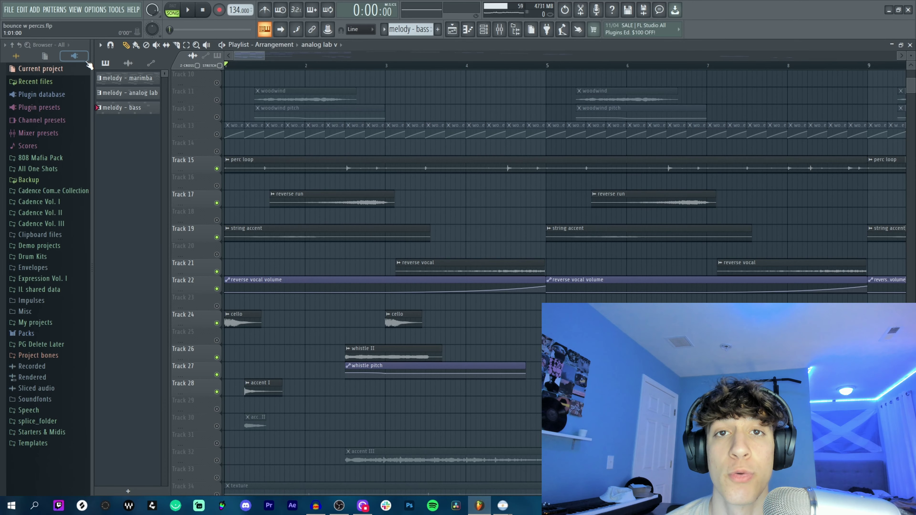
key(space)
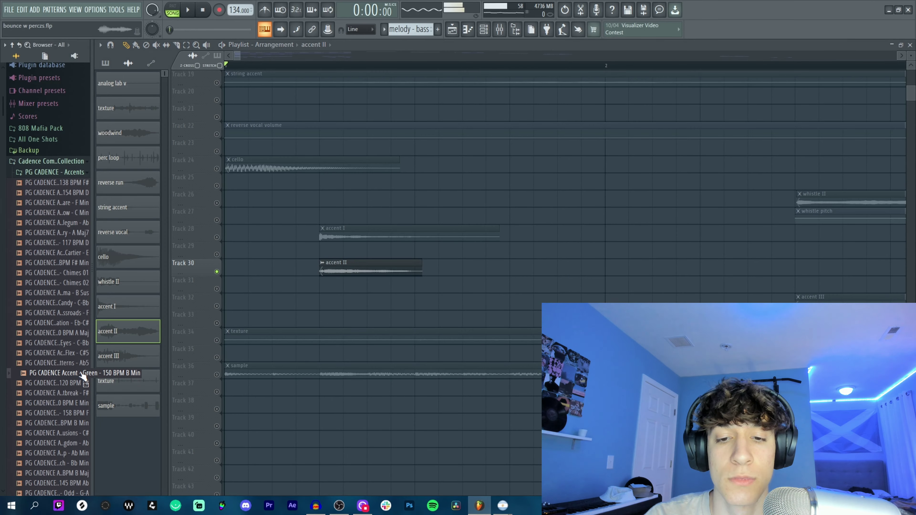
drag(83, 375, 406, 237)
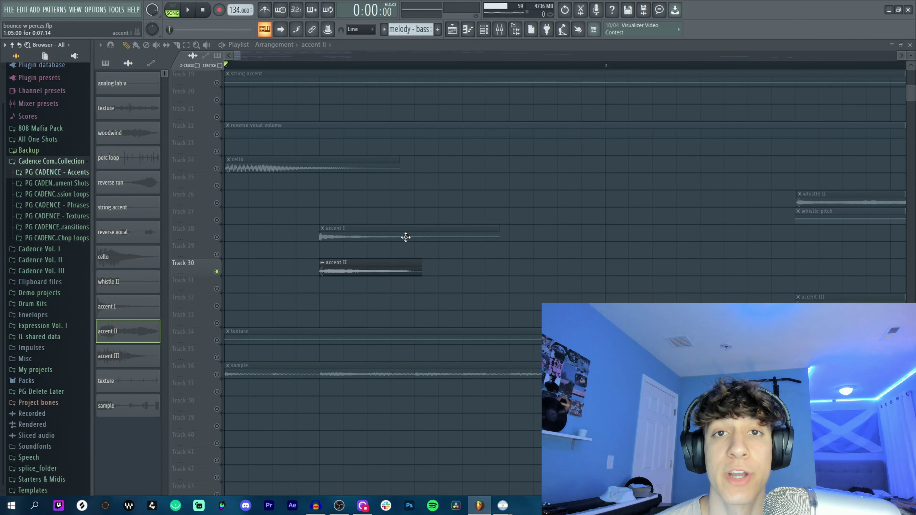
key(space)
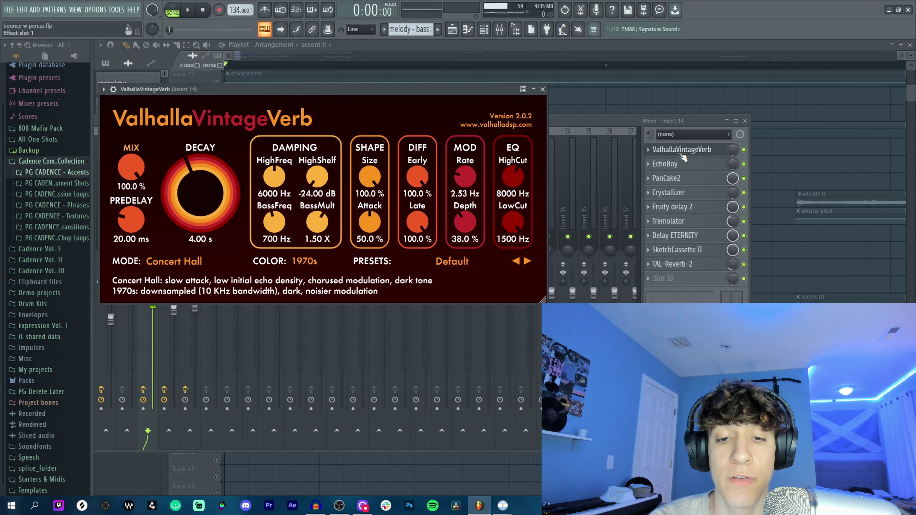
Step: Open Insert 14's EchoBoy, PanCake2, Crystallizer, Fruity delay 2, Tremolator, Delay ETERNITY, SketchCassette II and TAL-Reverb-2, then reposition Delay ETERNITY
click(681, 164)
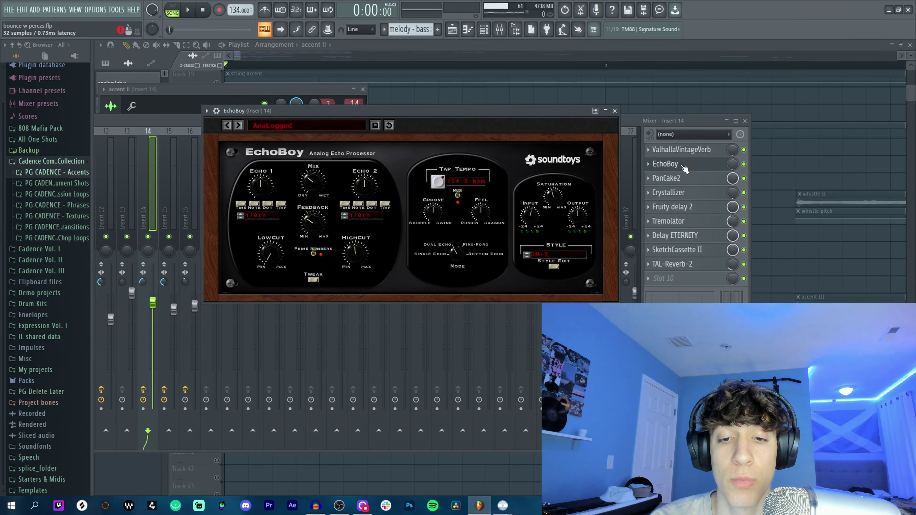
click(670, 178)
click(688, 193)
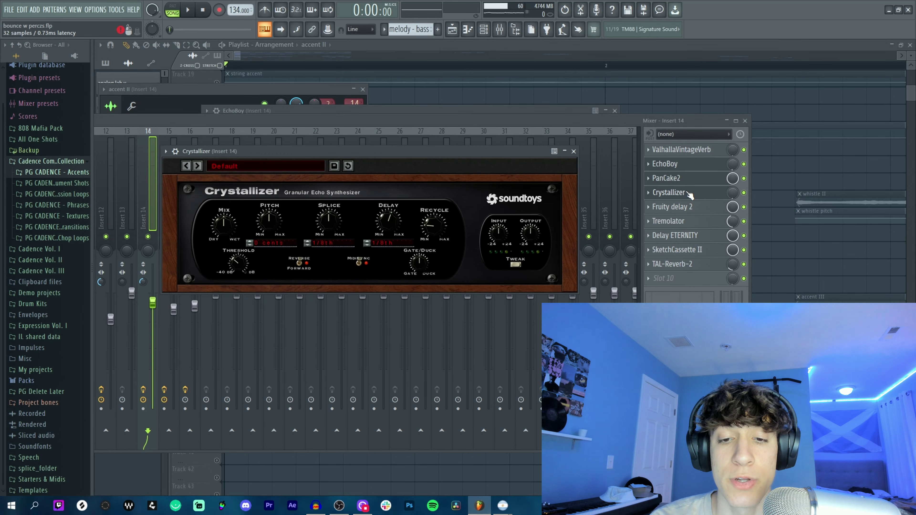
click(691, 208)
click(691, 221)
click(676, 235)
click(677, 250)
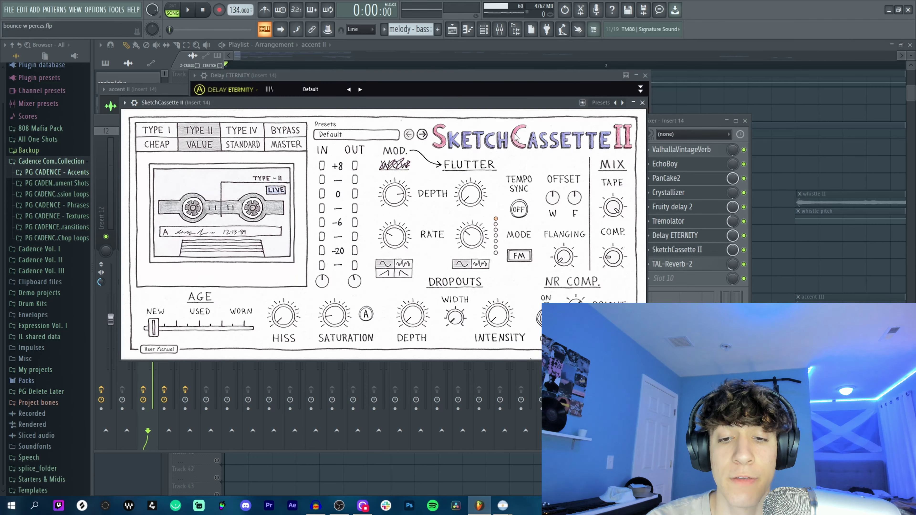
click(689, 264)
drag(413, 75, 392, 137)
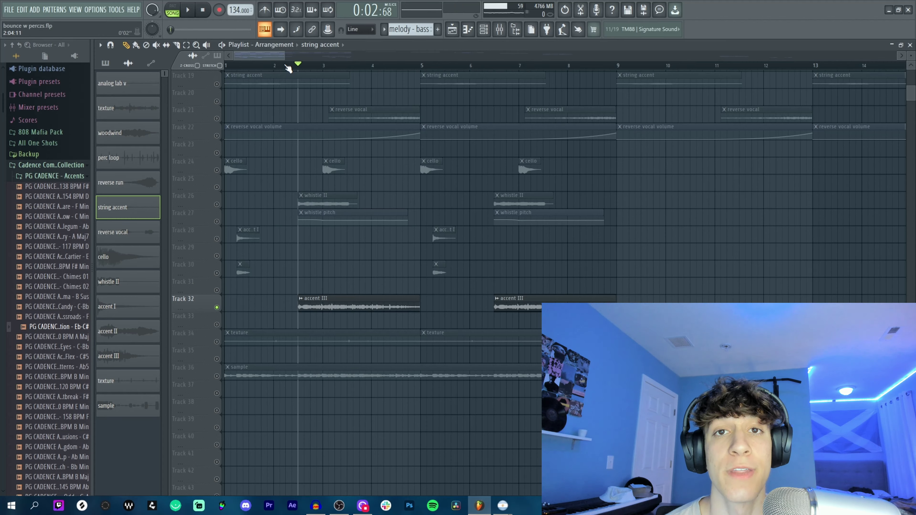
Step: Play and stop the accent III section, then bring up the mixer with F9
key(space)
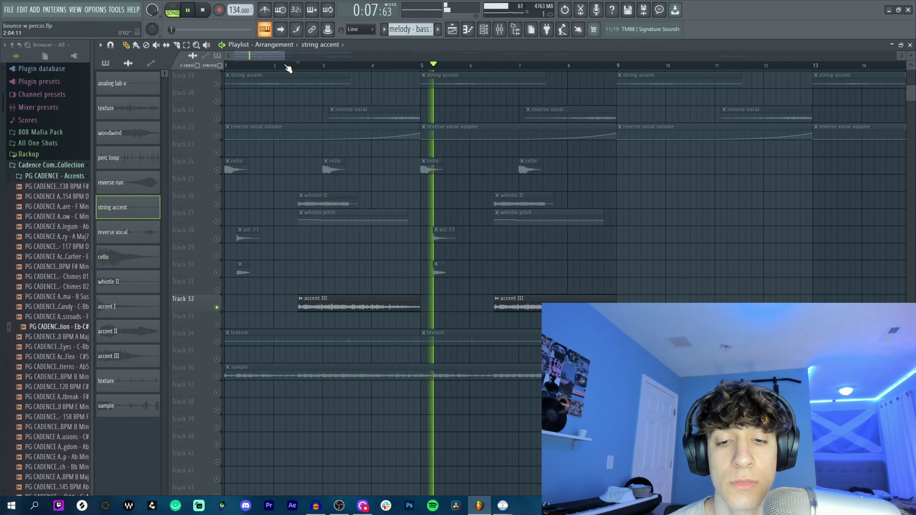
key(space)
key(F9)
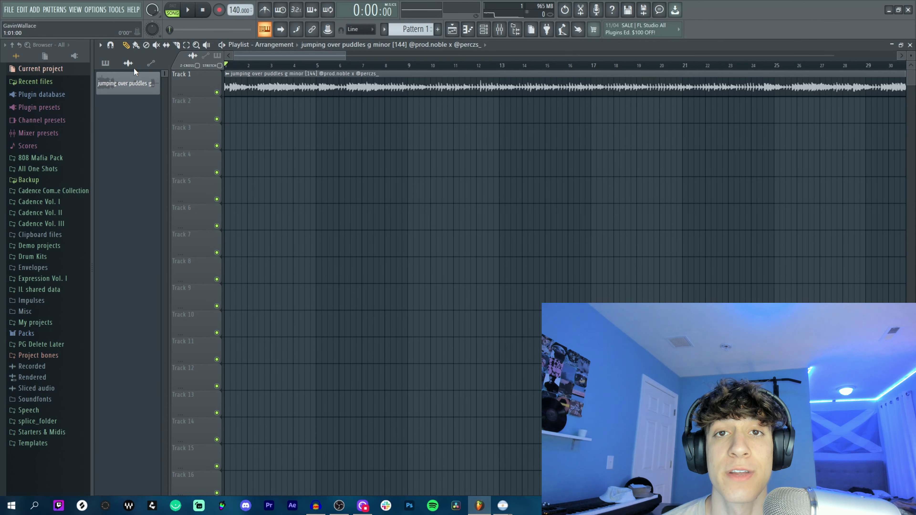
Step: Play the jumping over puddles g minor [144] render in the playlist
key(space)
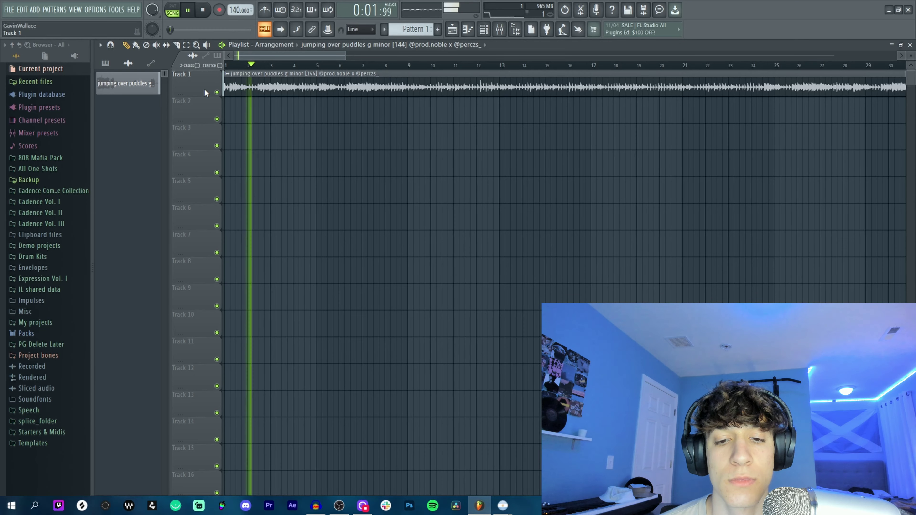